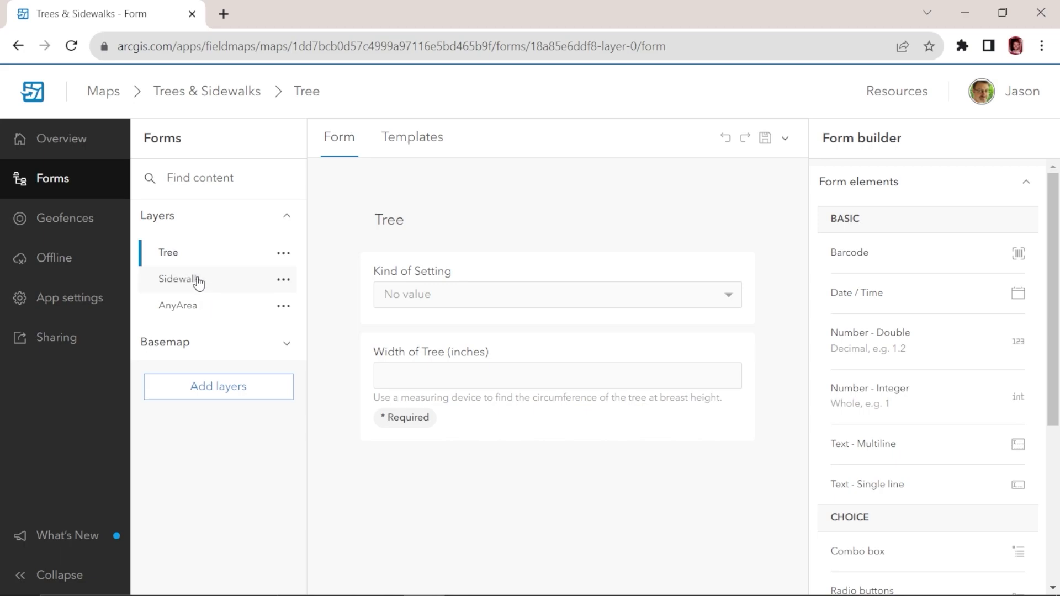
- View the Sidewalk and AnyArea layer forms, then return to the Tree layer's form
left_click(143, 283)
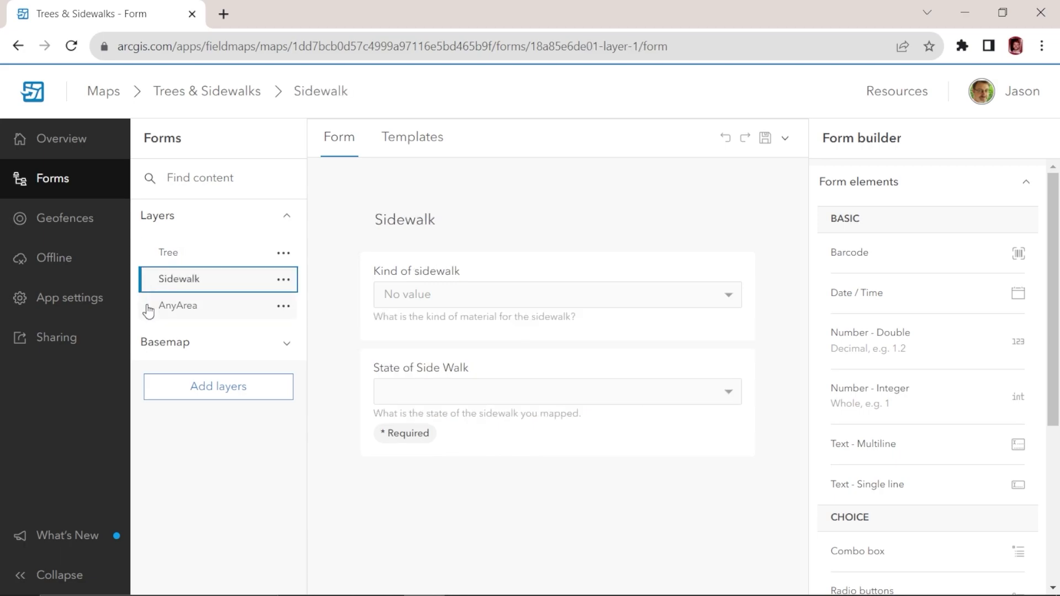
left_click(148, 307)
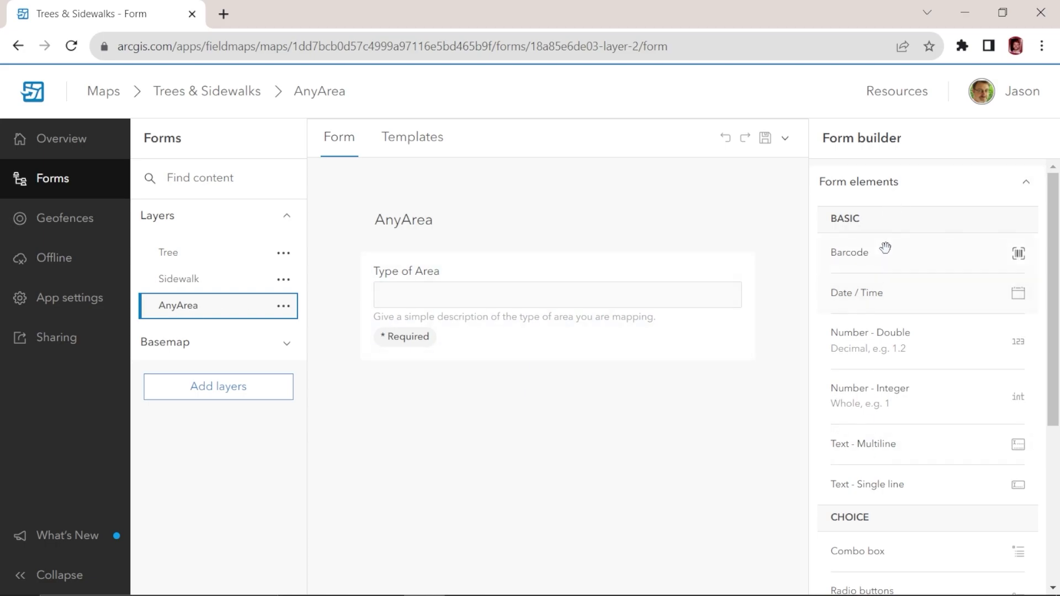
left_click(173, 257)
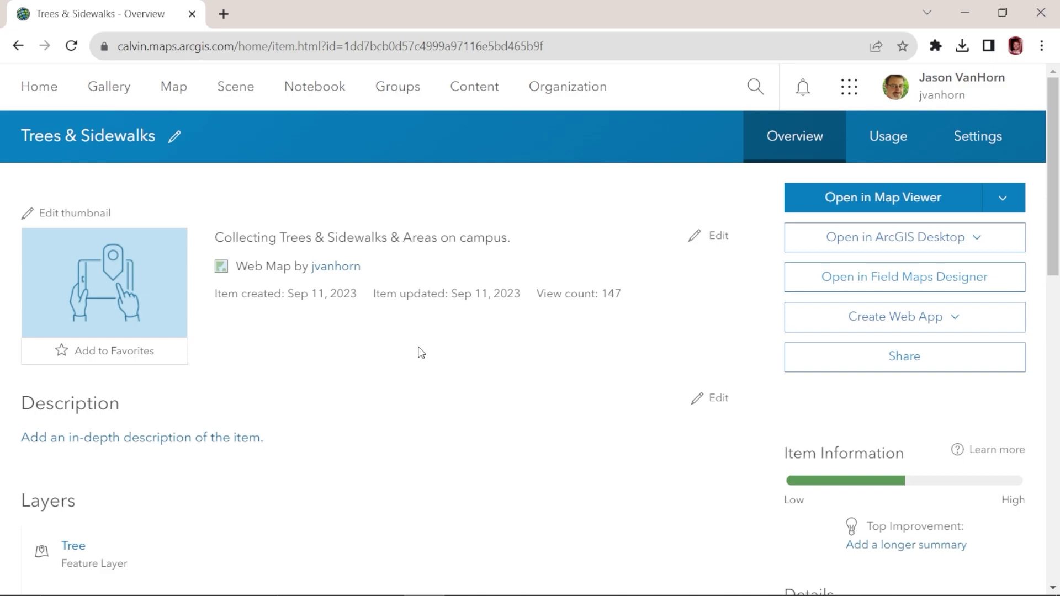
scroll(421, 352, "down", 3)
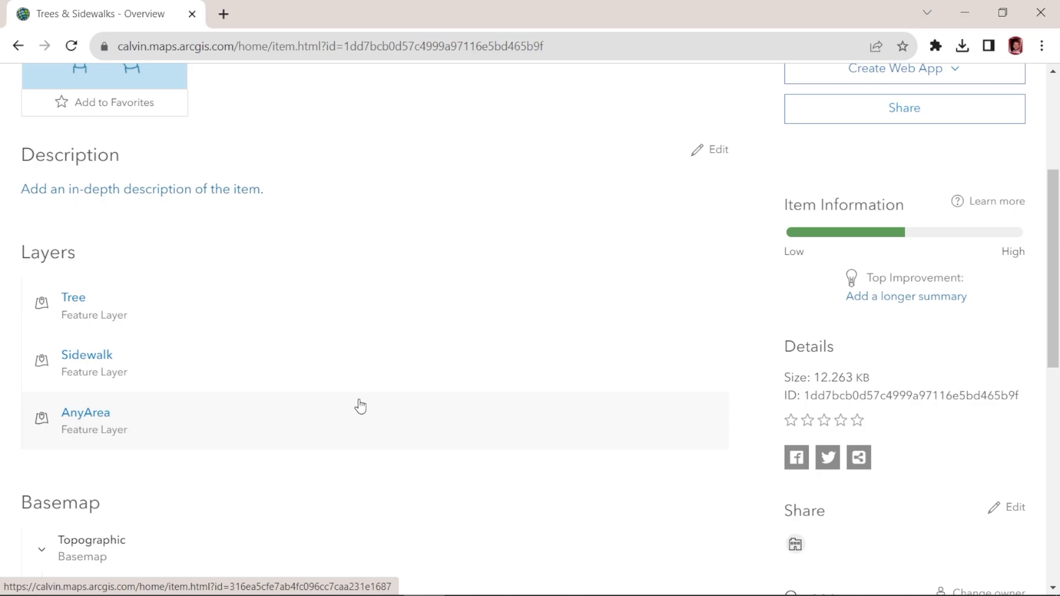
scroll(754, 434, "down", 3)
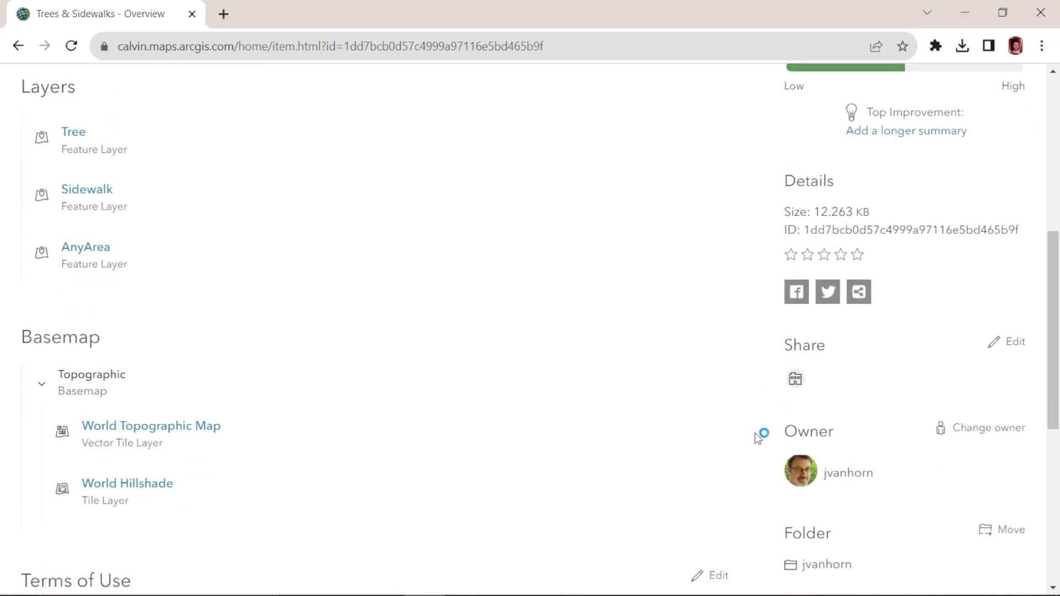
left_click(1006, 345)
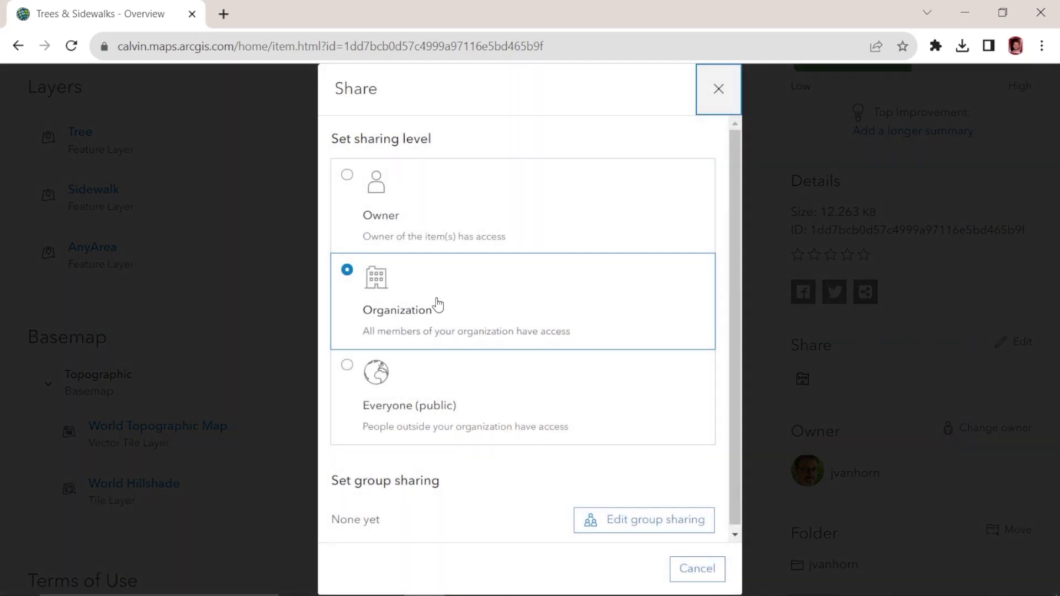
left_click(719, 89)
scroll(572, 330, "up", 5)
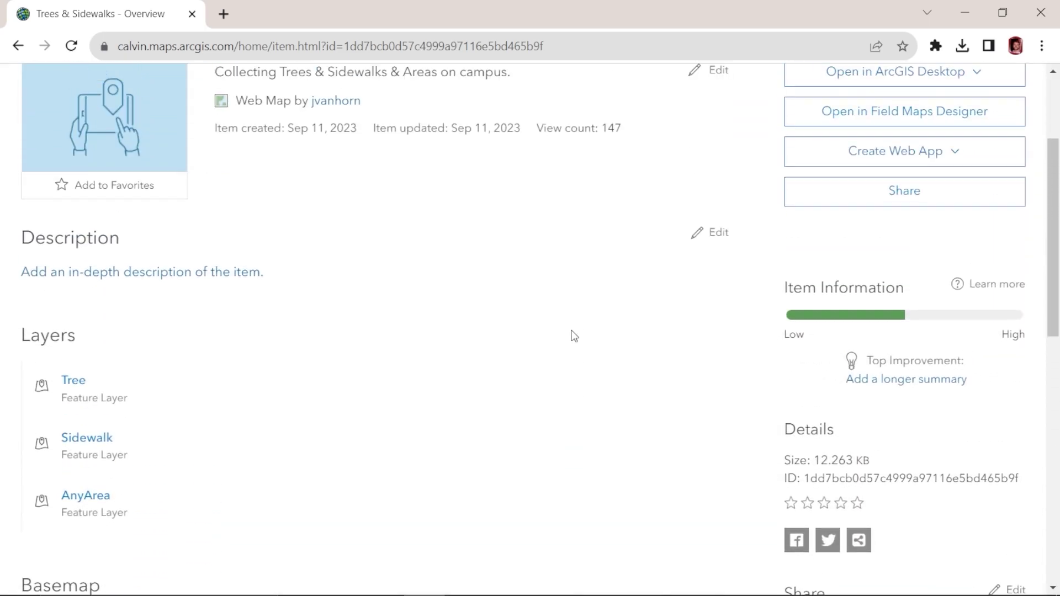
scroll(572, 331, "up", 3)
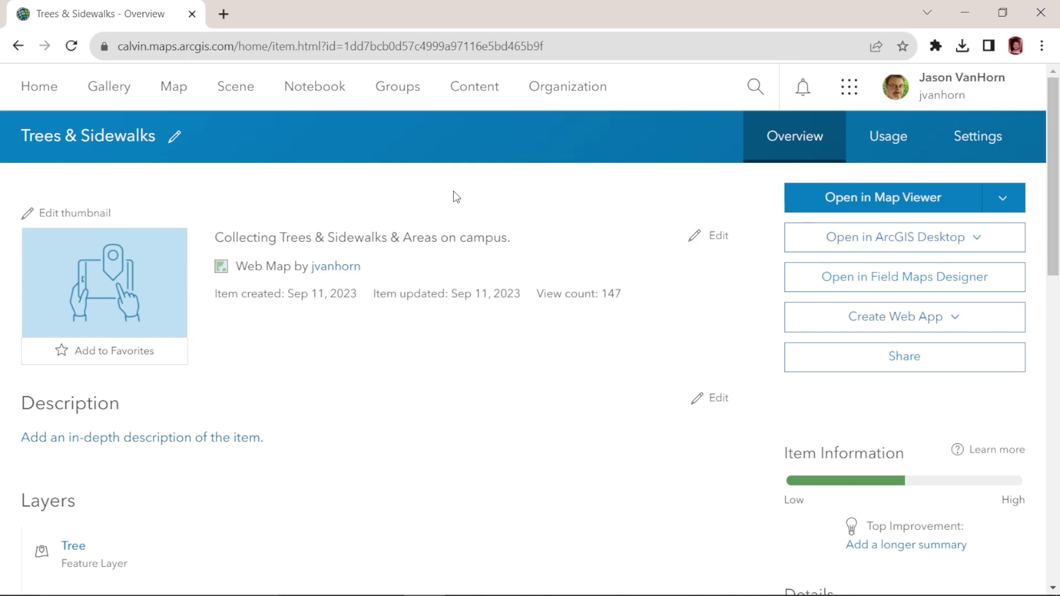
scroll(331, 429, "down", 3)
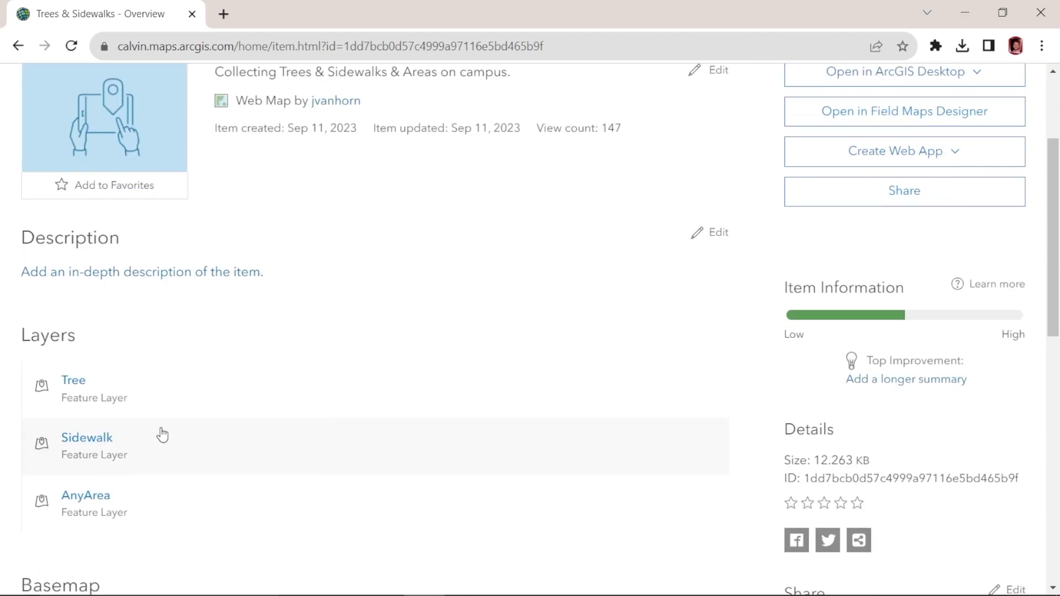
left_click(73, 382)
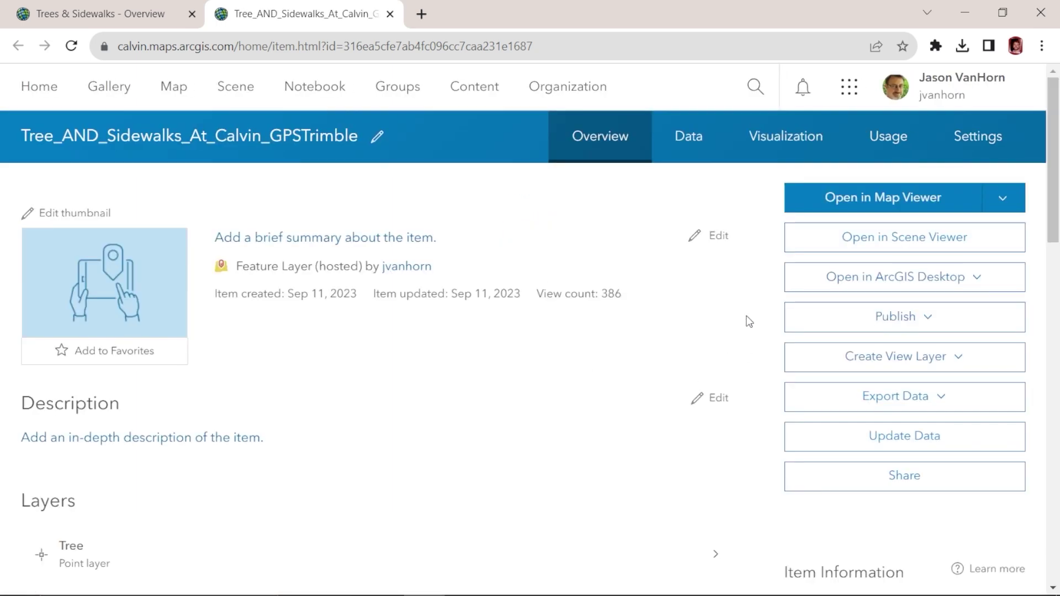
- Browse the Tree layer's 133-record data table, then return to the Trees & Sidewalks overview tab
left_click(684, 139)
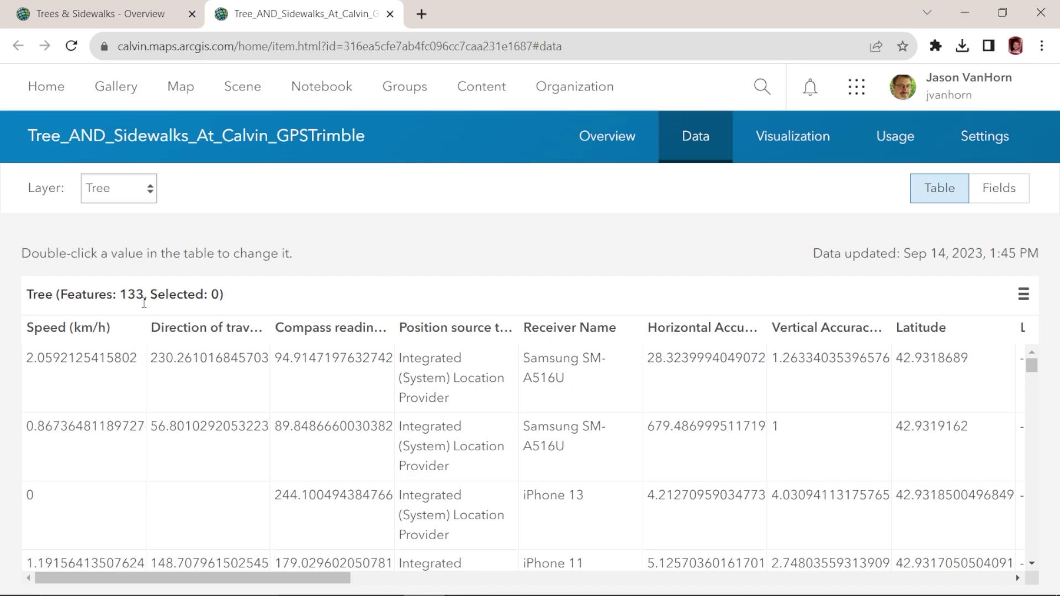
left_click_drag(321, 578, 244, 555)
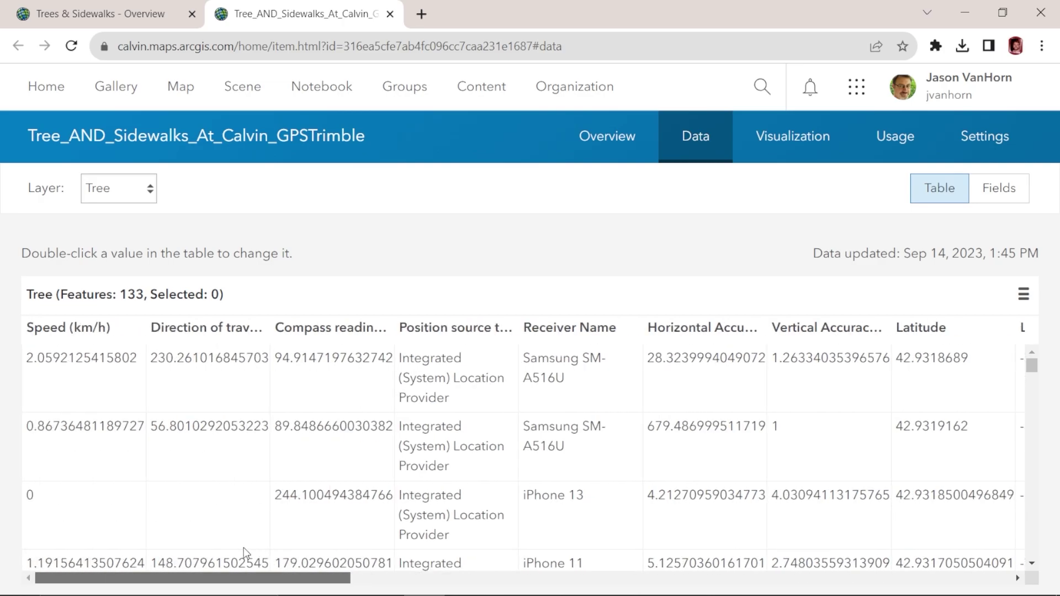
left_click(139, 21)
scroll(343, 452, "up", 3)
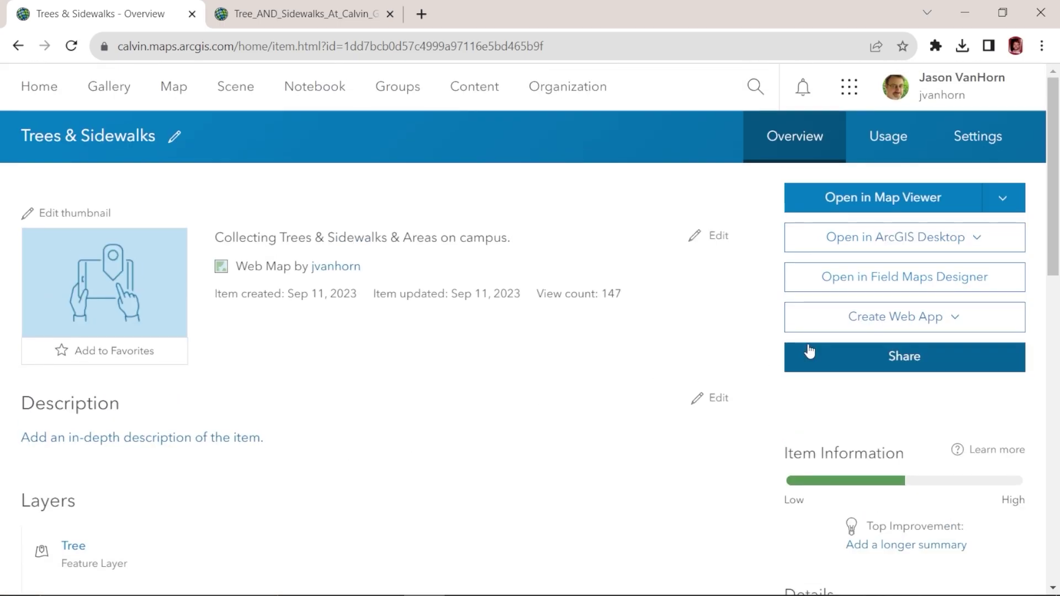
- Save the web map as item.pitemx in Downloads and open it in ArcGIS Pro
left_click(977, 243)
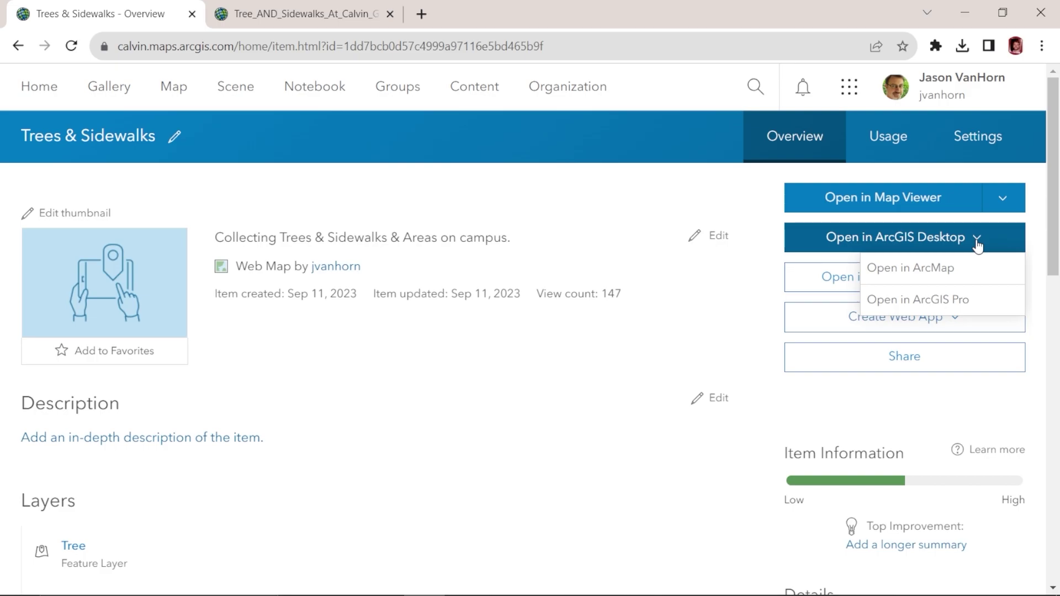
left_click(942, 304)
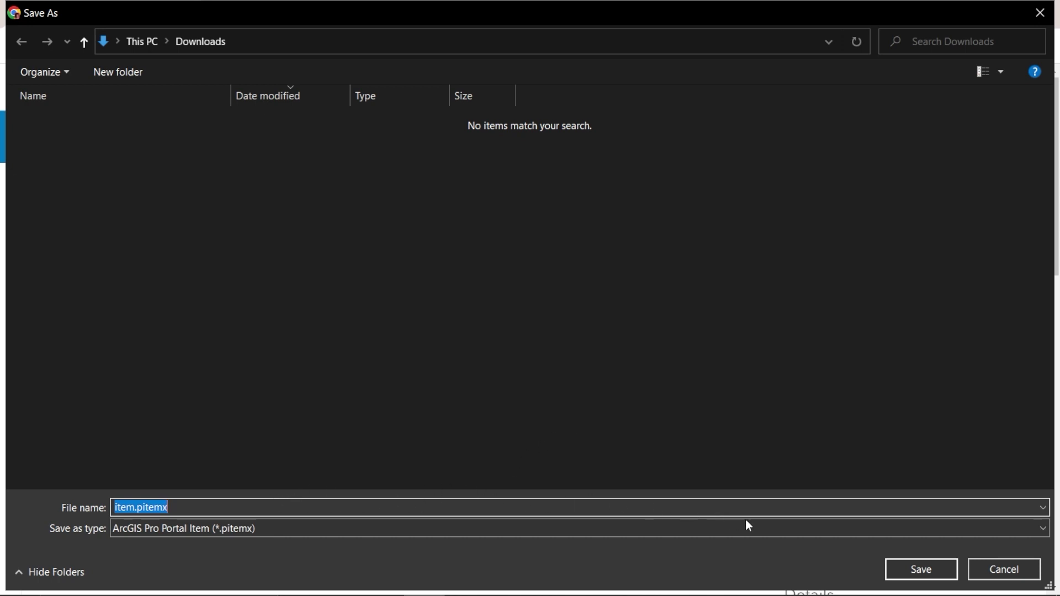
left_click(921, 571)
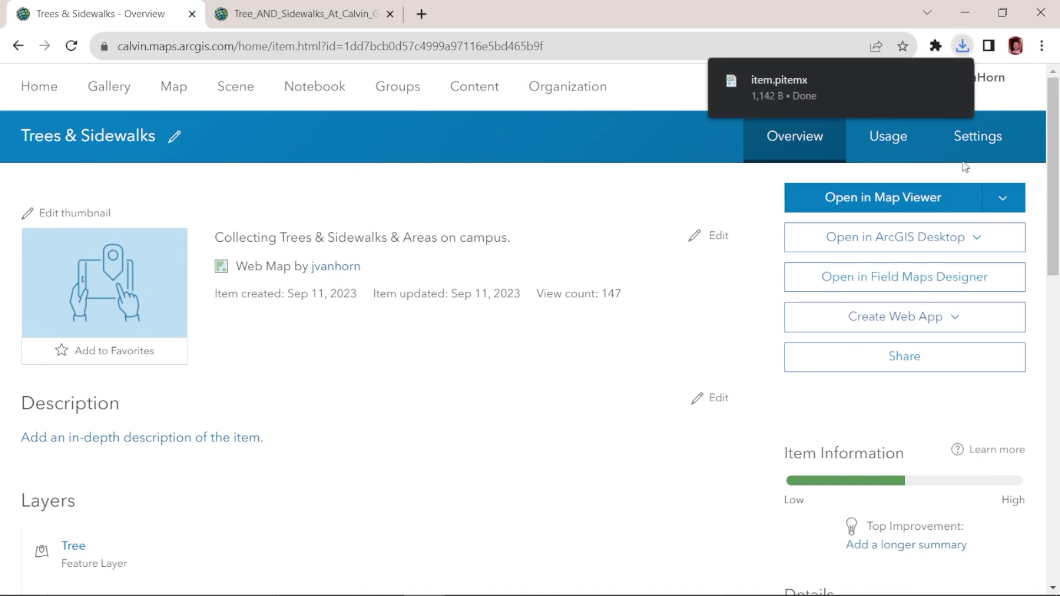
left_click(951, 82)
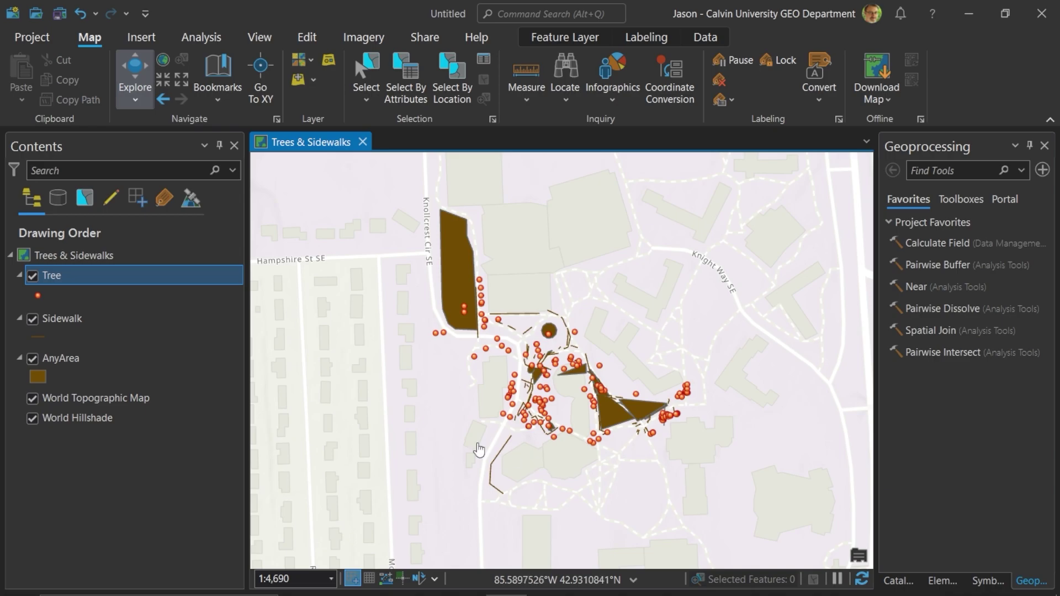
- Open the Tree layer's attribute table from its Contents context menu
right_click(93, 279)
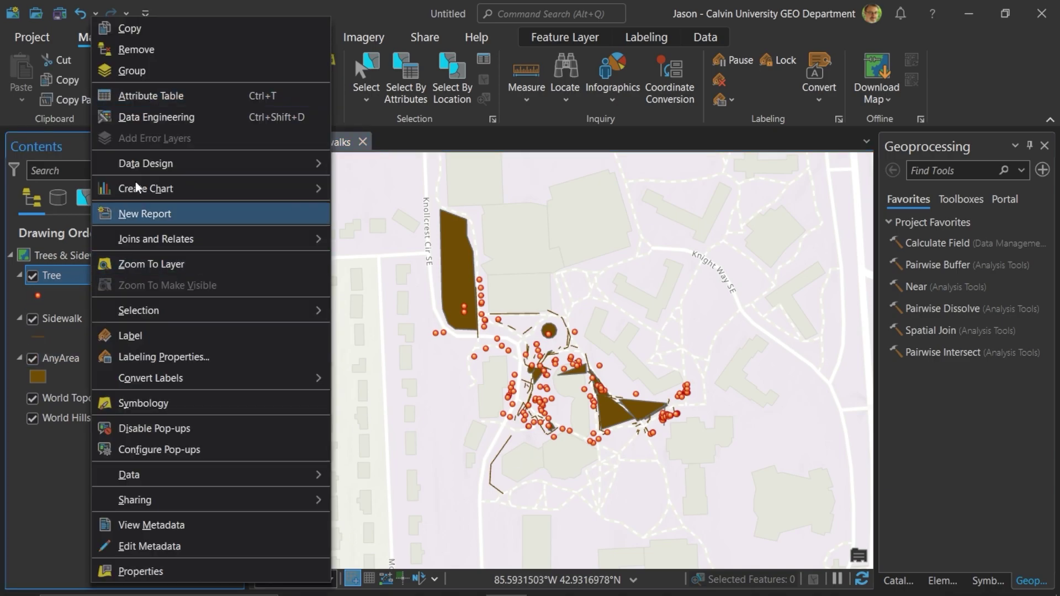
left_click(149, 99)
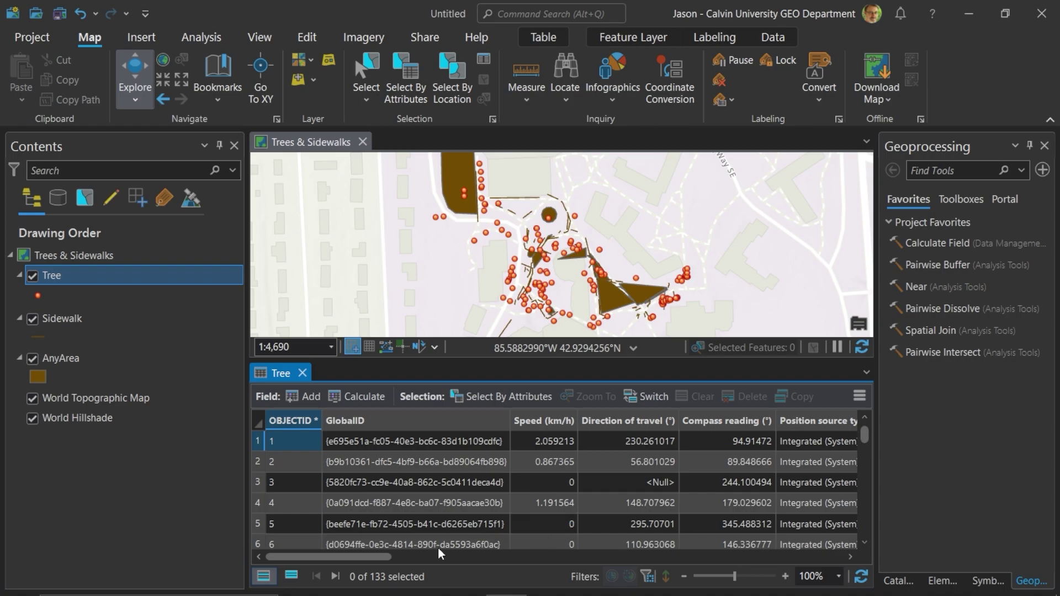
- Sort the Tree table ascending by Editor and select the first editor's 11 rows
left_click_drag(373, 562, 816, 558)
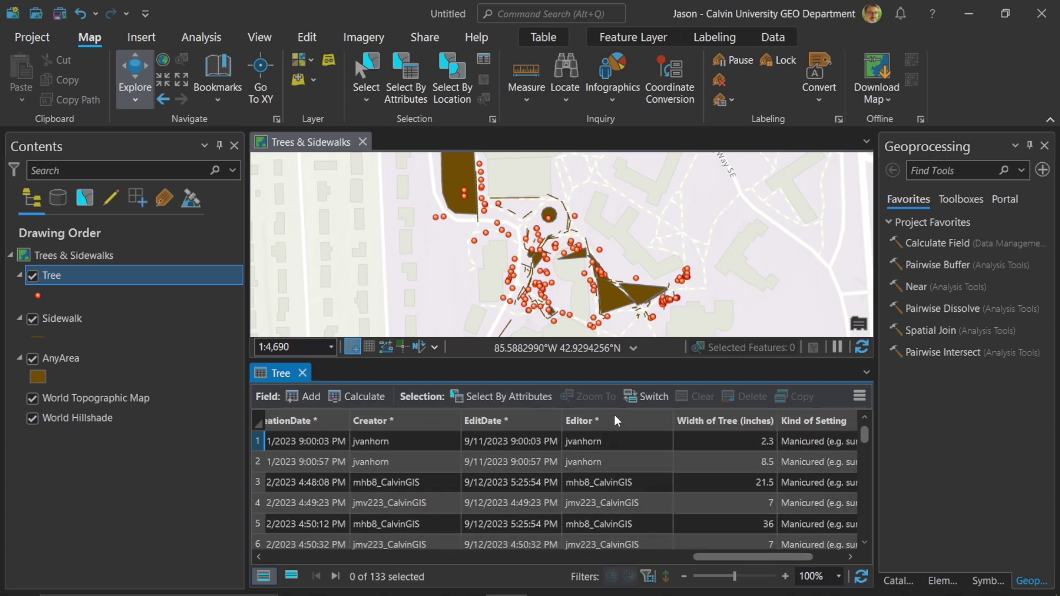
scroll(618, 522, "down", 6)
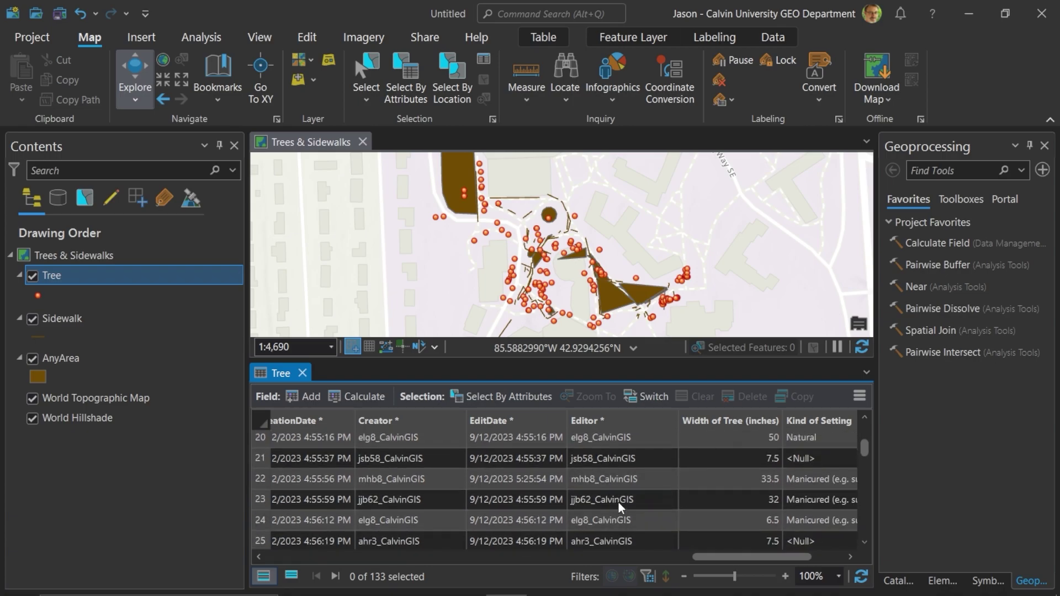
scroll(619, 516, "down", 3)
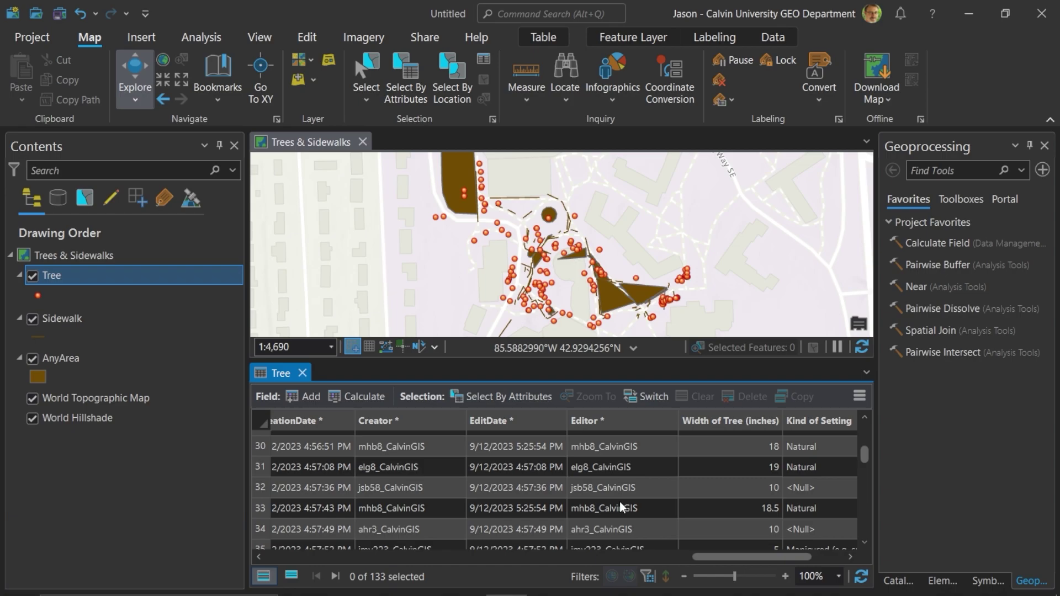
left_click(623, 425)
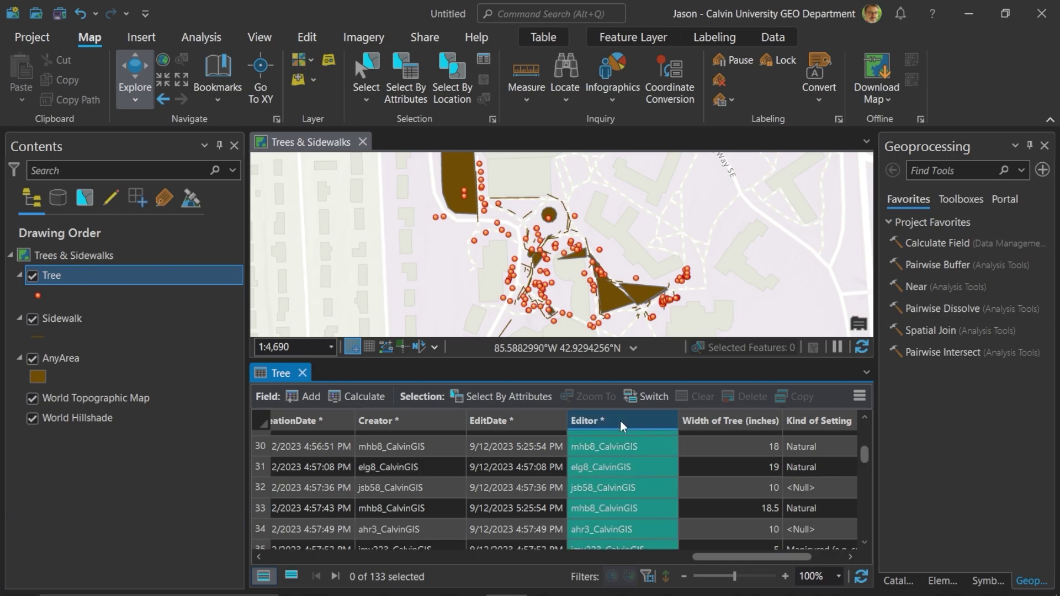
right_click(623, 426)
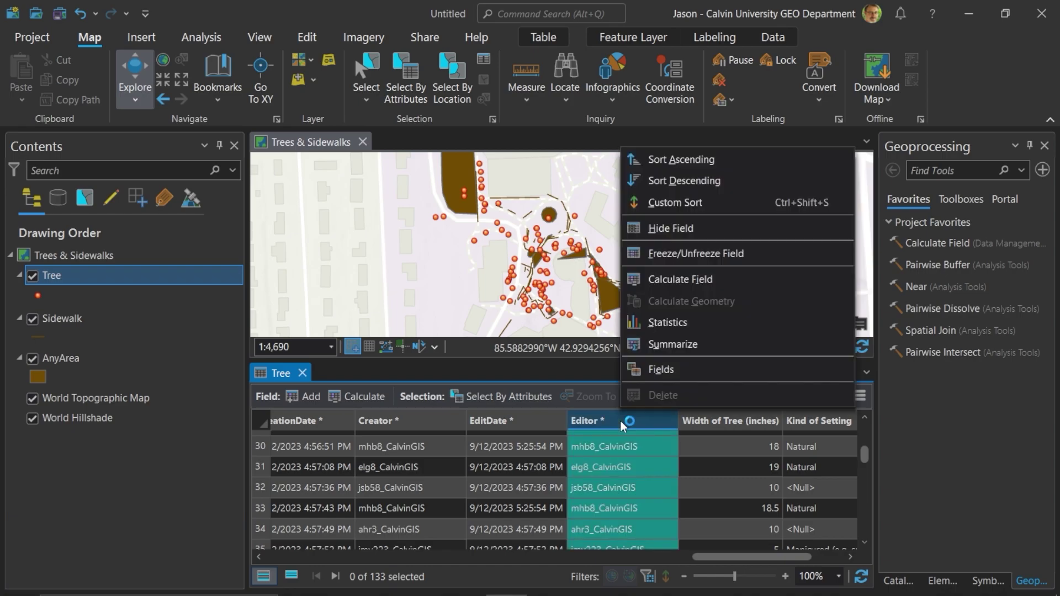
left_click(675, 161)
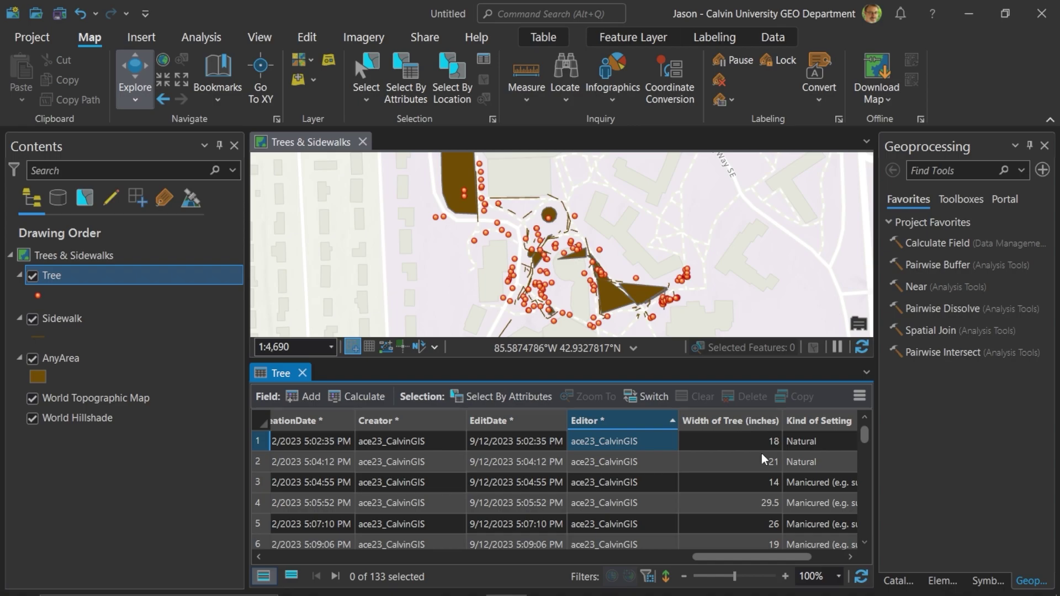
left_click_drag(261, 443, 270, 496)
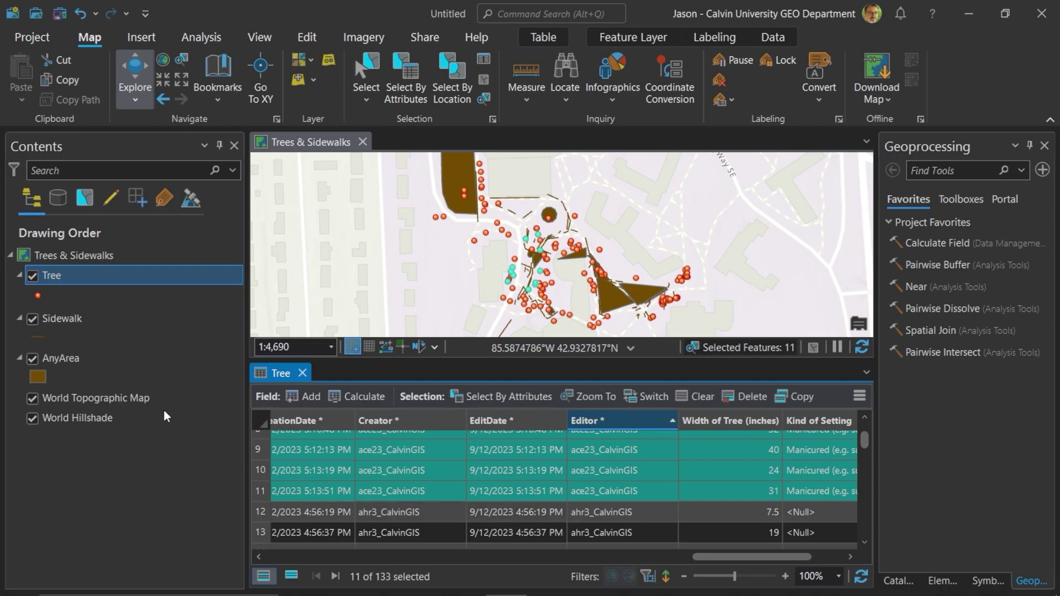
- Make a Tree selection layer from the 11 selected Tree features
right_click(58, 276)
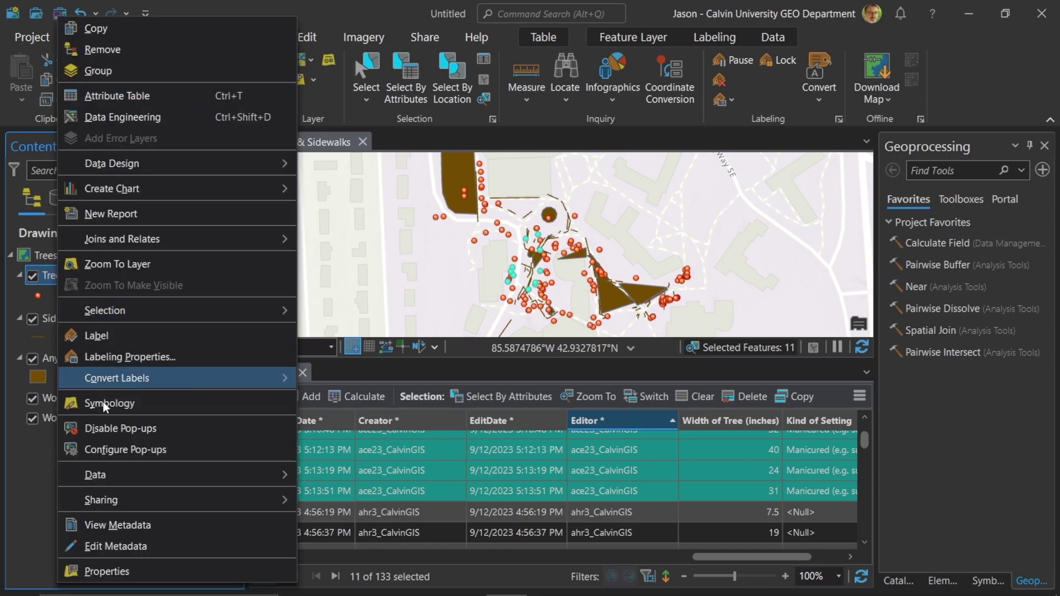
mouse_move(119, 476)
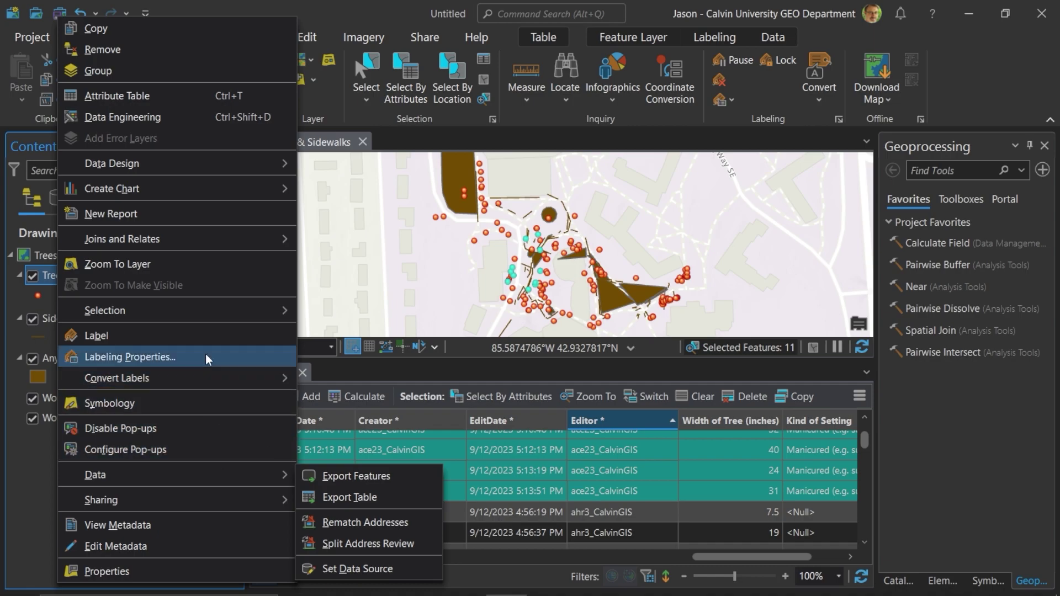
mouse_move(207, 324)
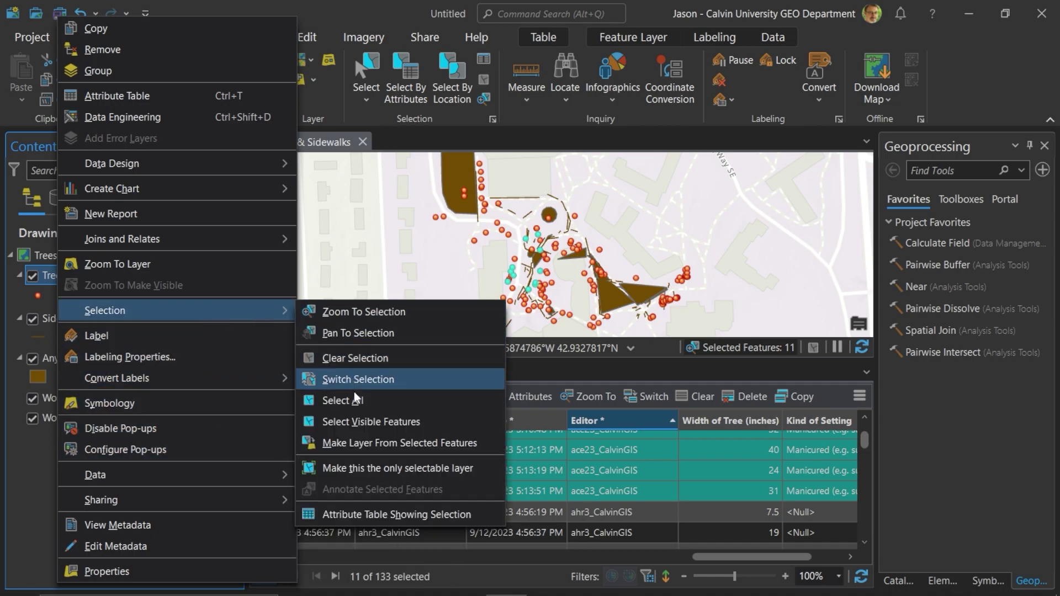
left_click(362, 442)
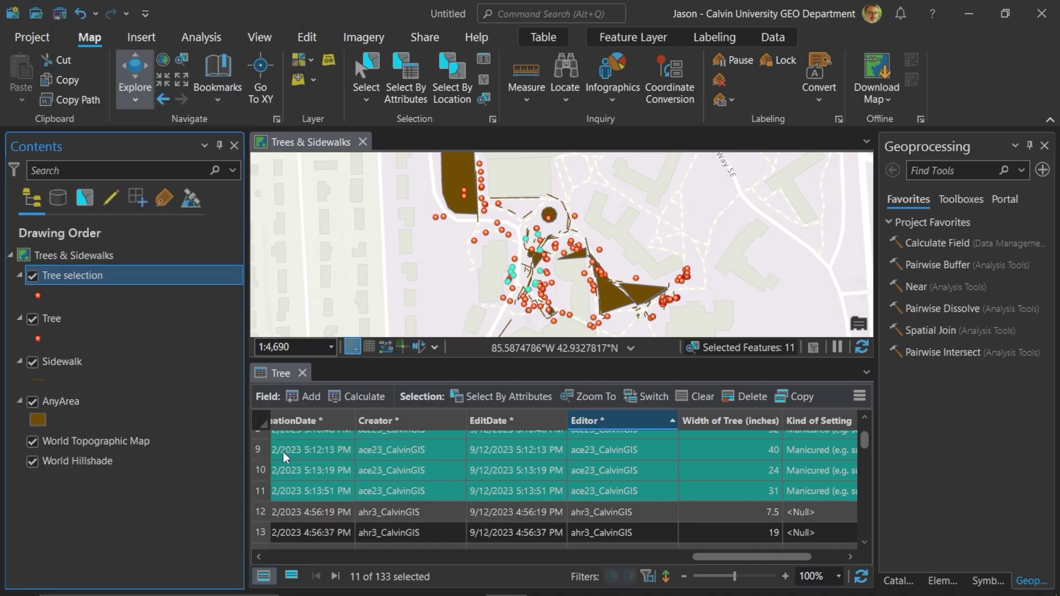
- Open the Tree selection attribute table and hide the Tree, Sidewalk and AnyArea layers
right_click(82, 276)
left_click(137, 97)
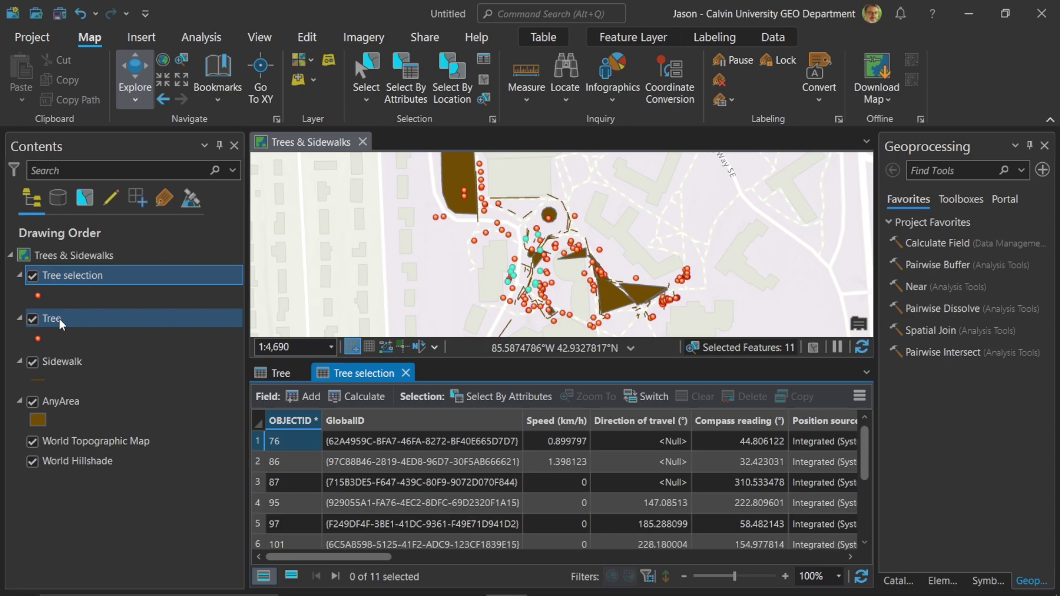
left_click(32, 319)
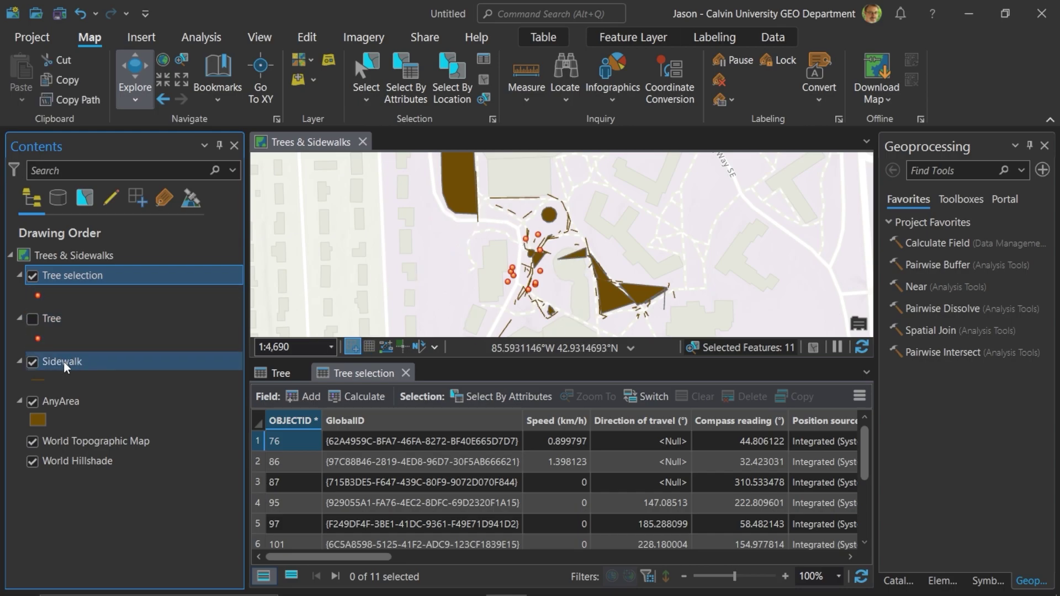
left_click(32, 362)
left_click(32, 402)
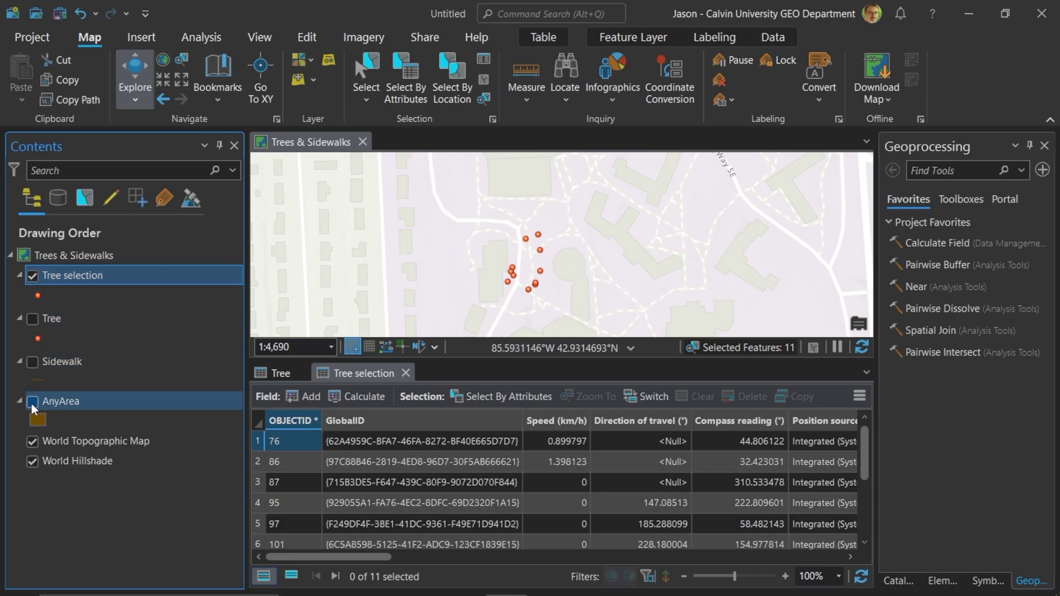